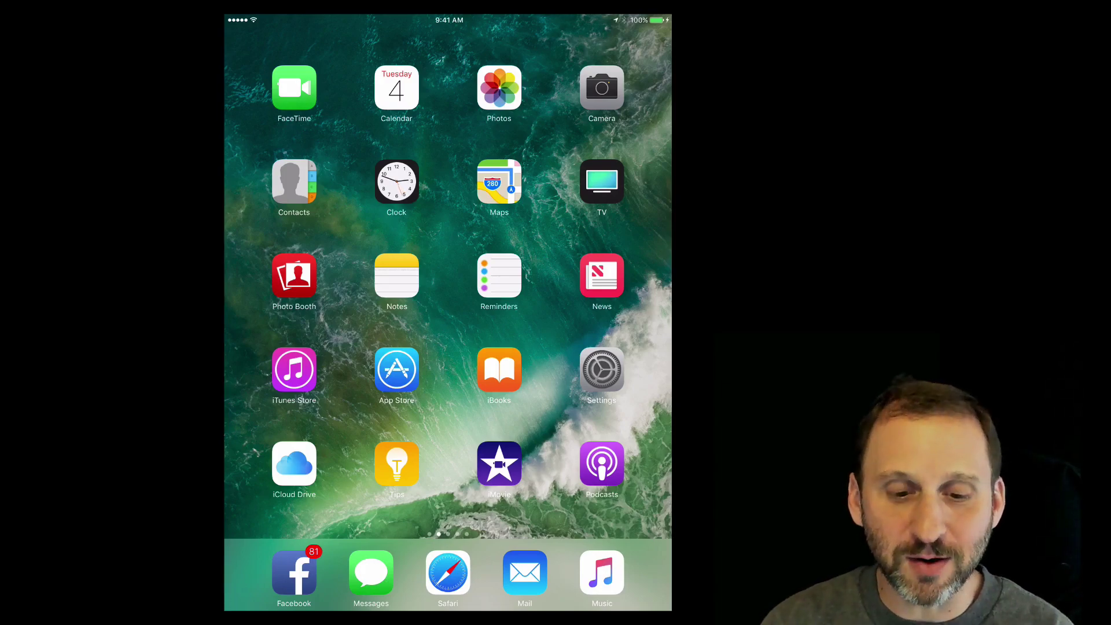
Open Settings, then four-finger swipe through Safari and the cribbage game, back to Settings.
click(602, 370)
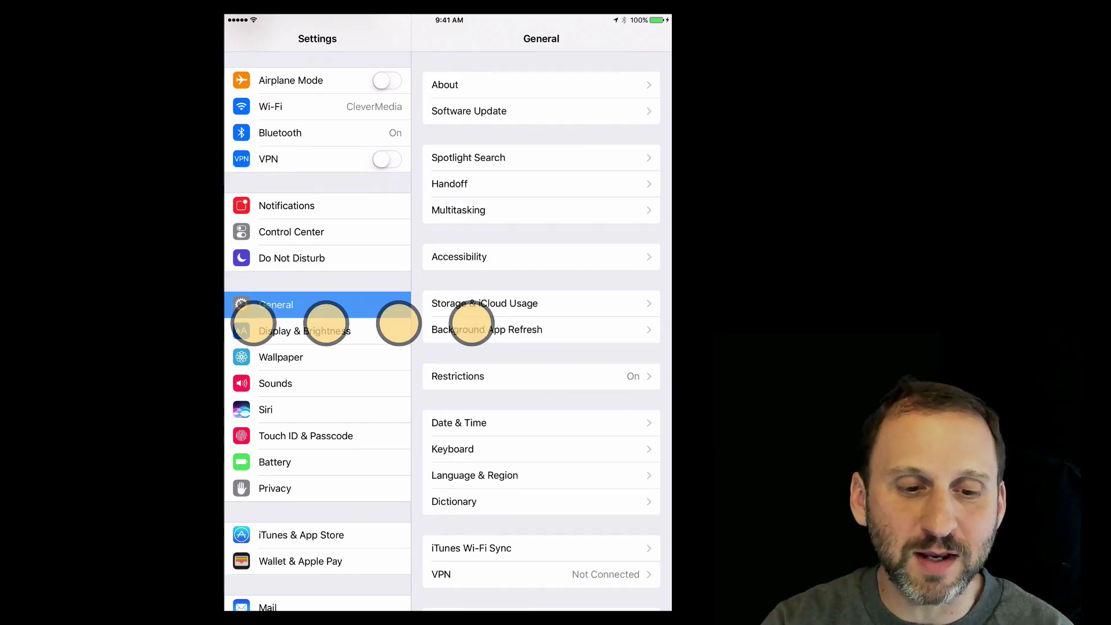
drag(396, 323, 642, 323)
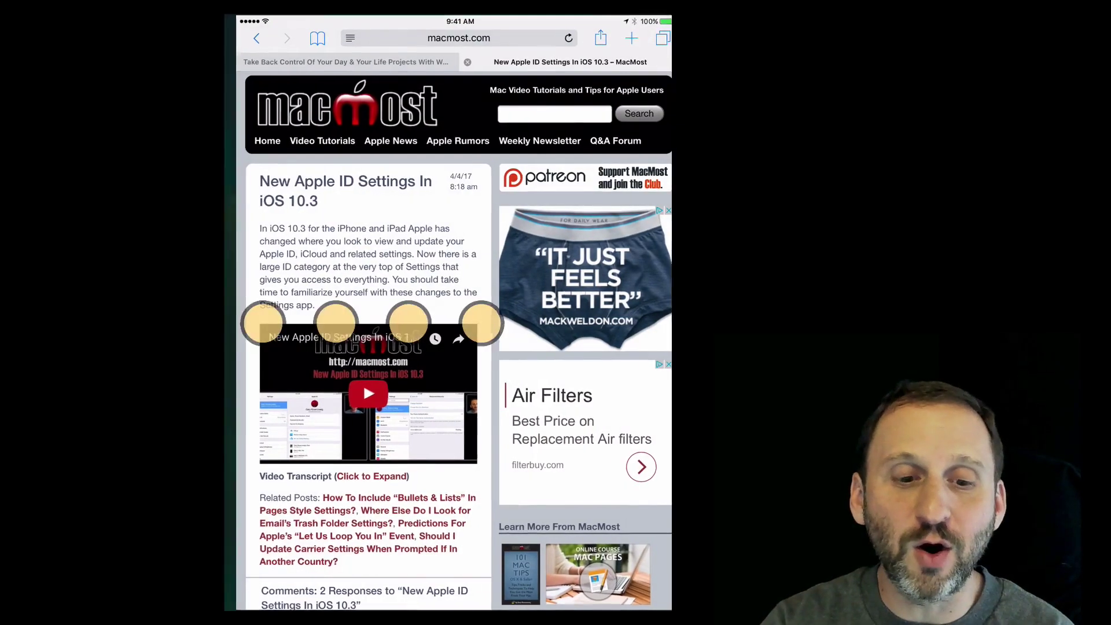
drag(397, 323, 643, 323)
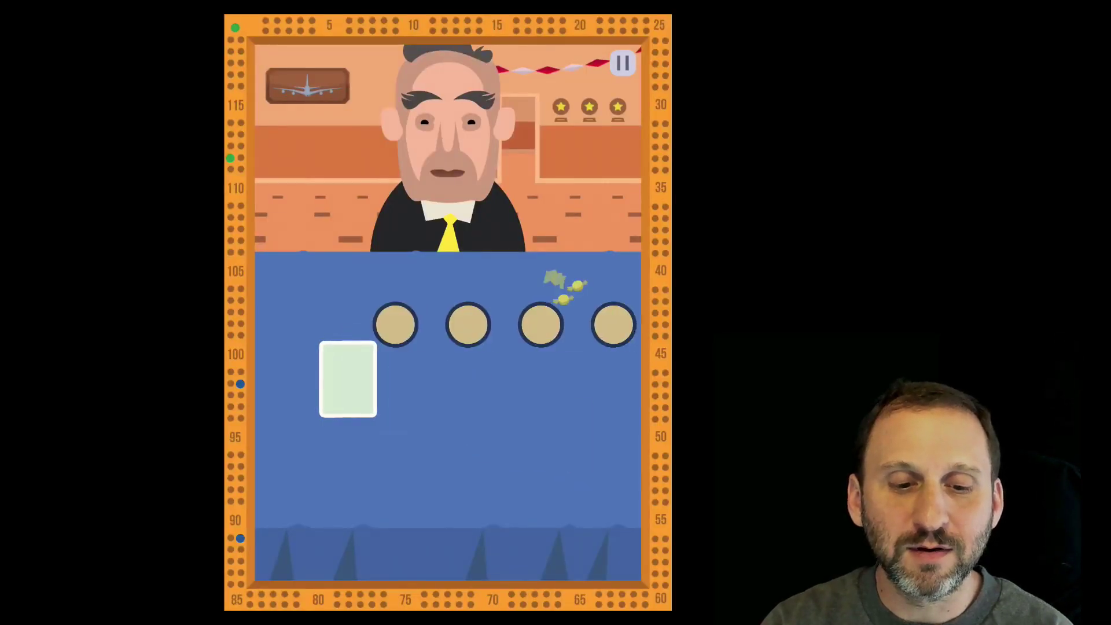
drag(396, 323, 643, 323)
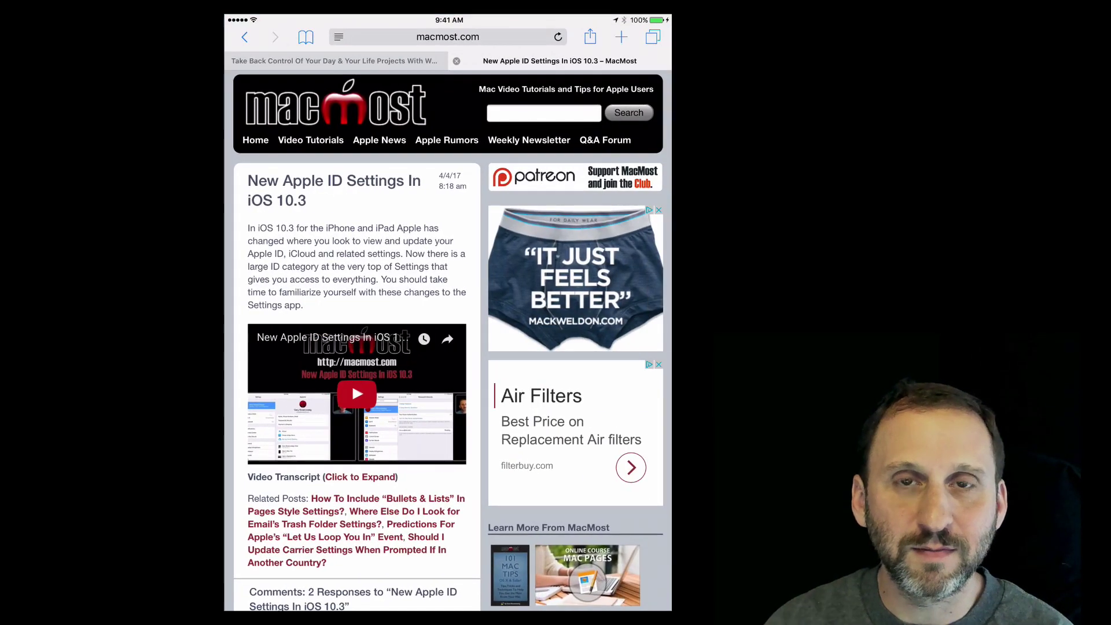
drag(397, 323, 644, 324)
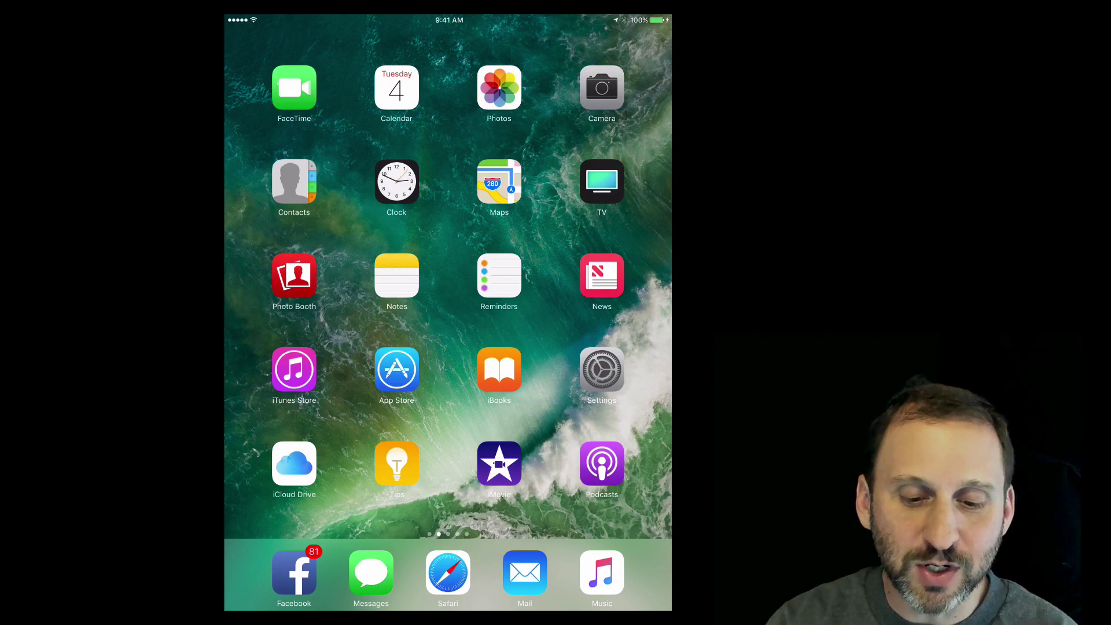
Launch Settings again and pinch it closed to the Home screen.
click(601, 371)
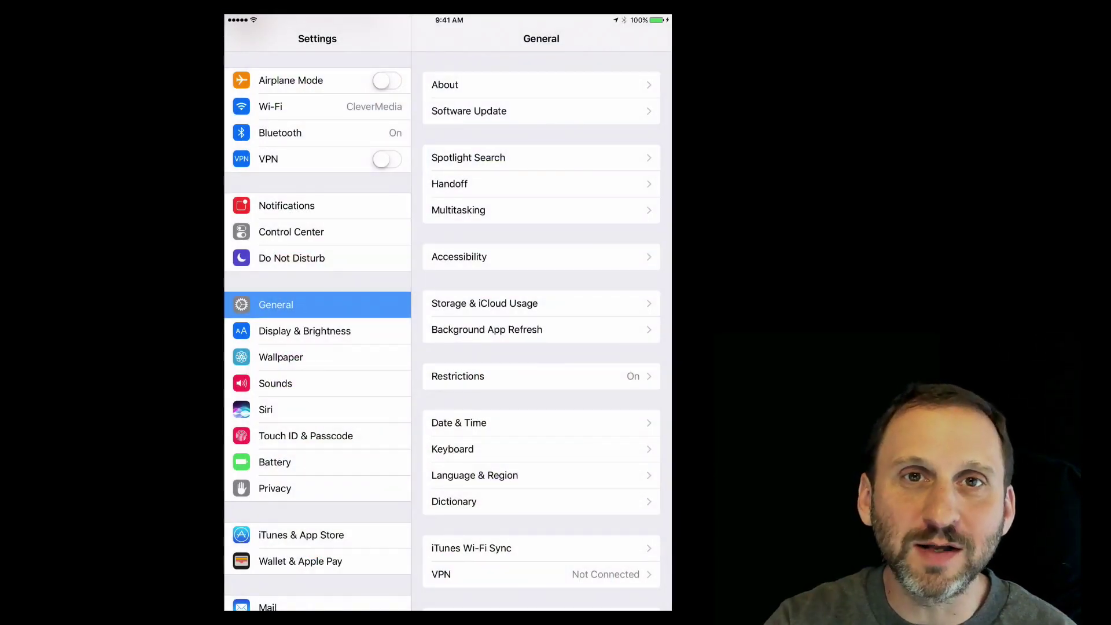
key(super+h)
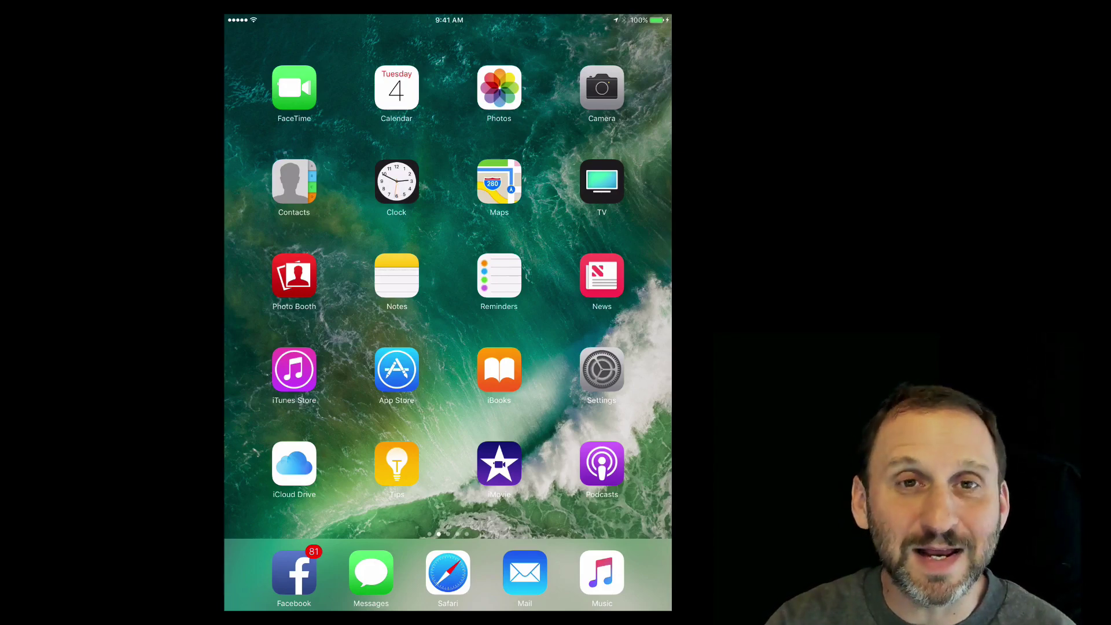
Open Settings > General > Multitasking to show the Gestures toggle switched on.
click(602, 372)
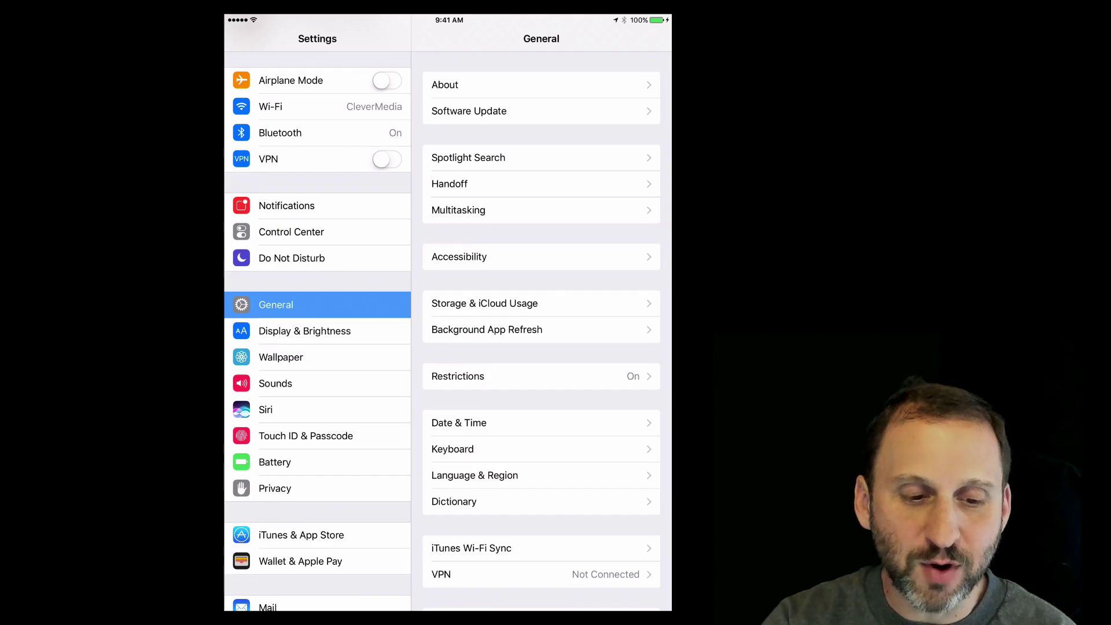
click(539, 210)
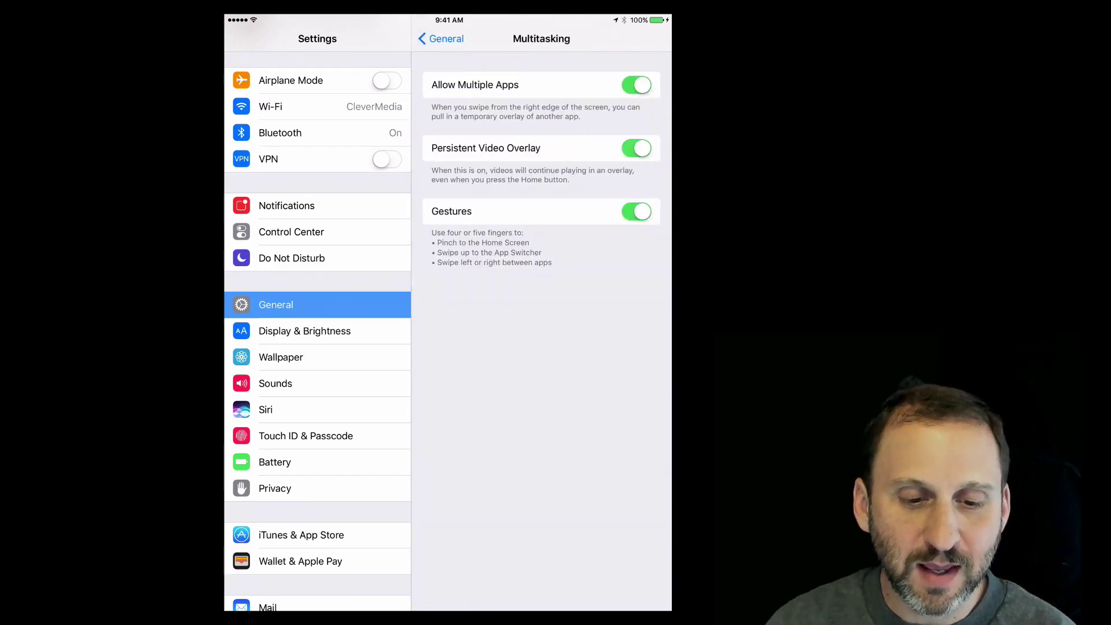